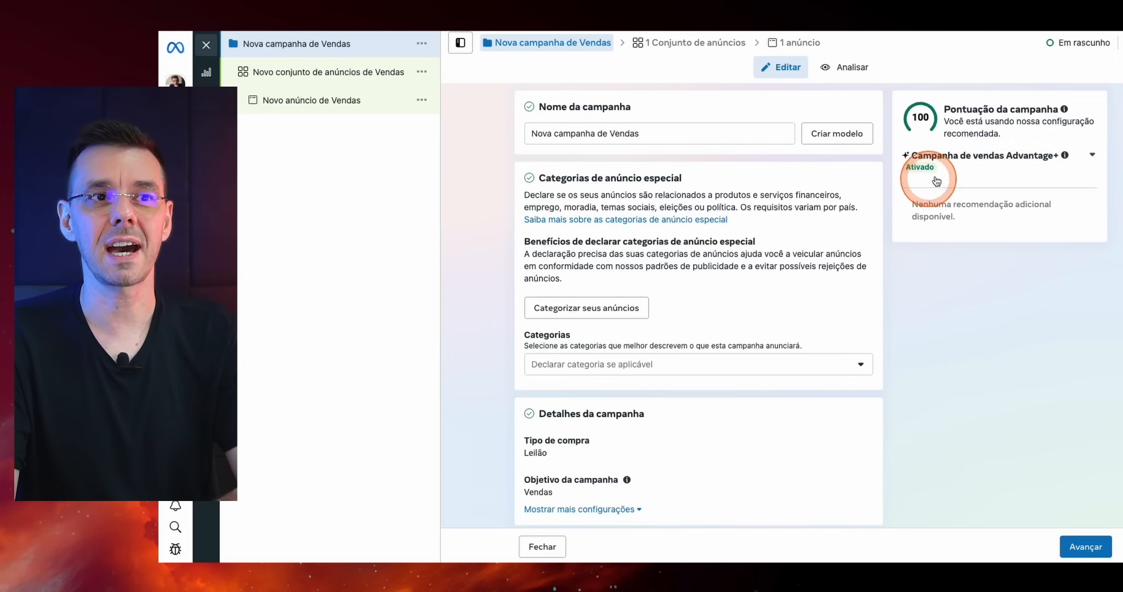
- Review the Advantage+ sales campaign criteria and the budget strategy options of the campaign
left_click(1088, 161)
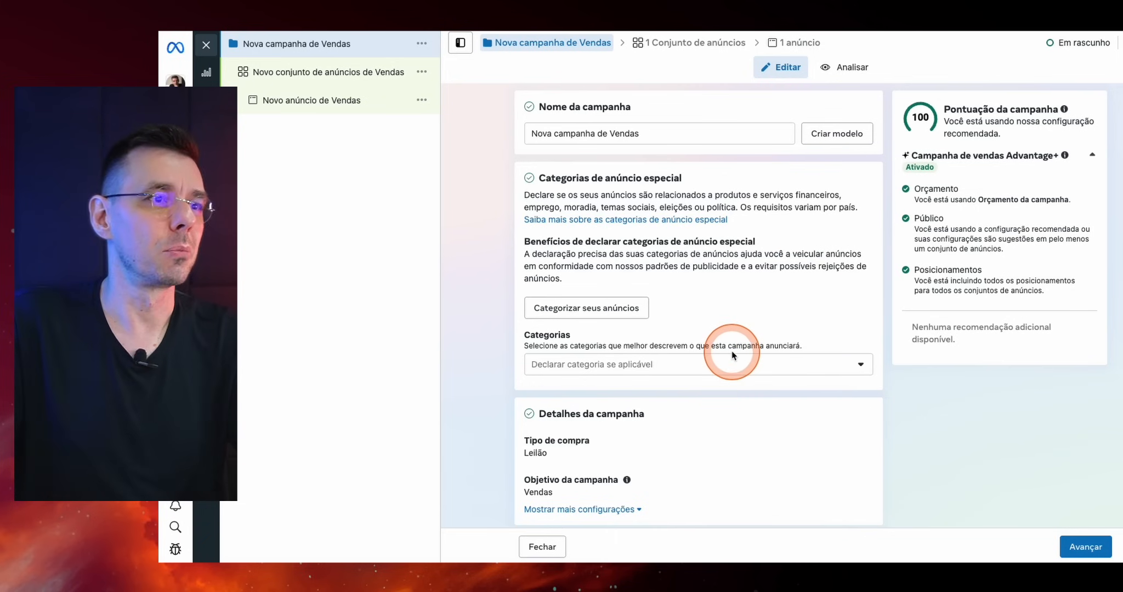
scroll(732, 357, "down", 2)
scroll(732, 356, "down", 5)
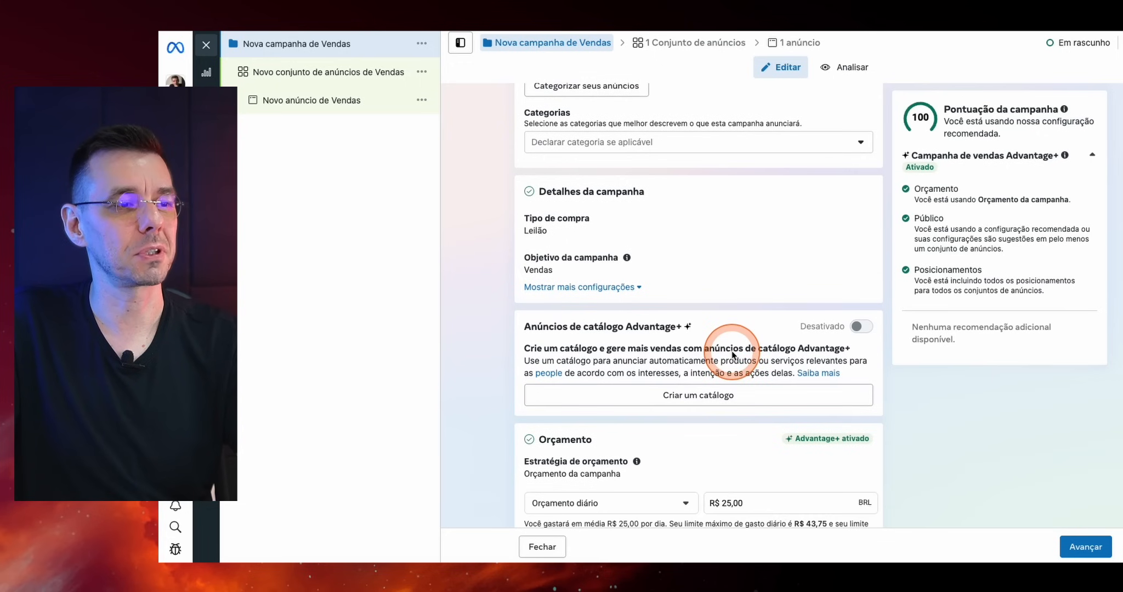
scroll(733, 355, "down", 5)
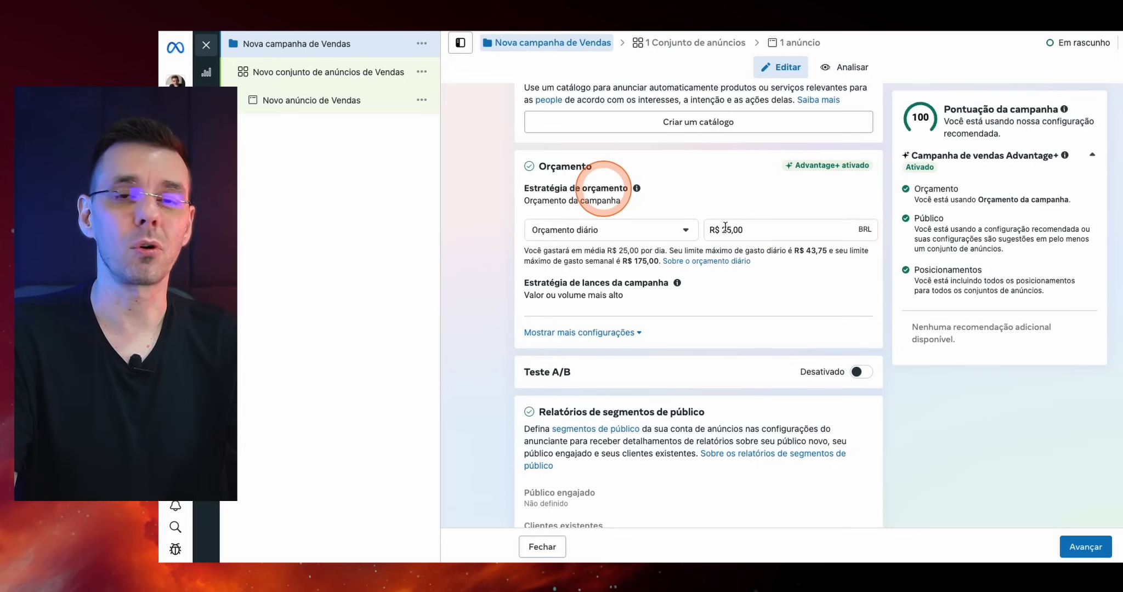
left_click(862, 194)
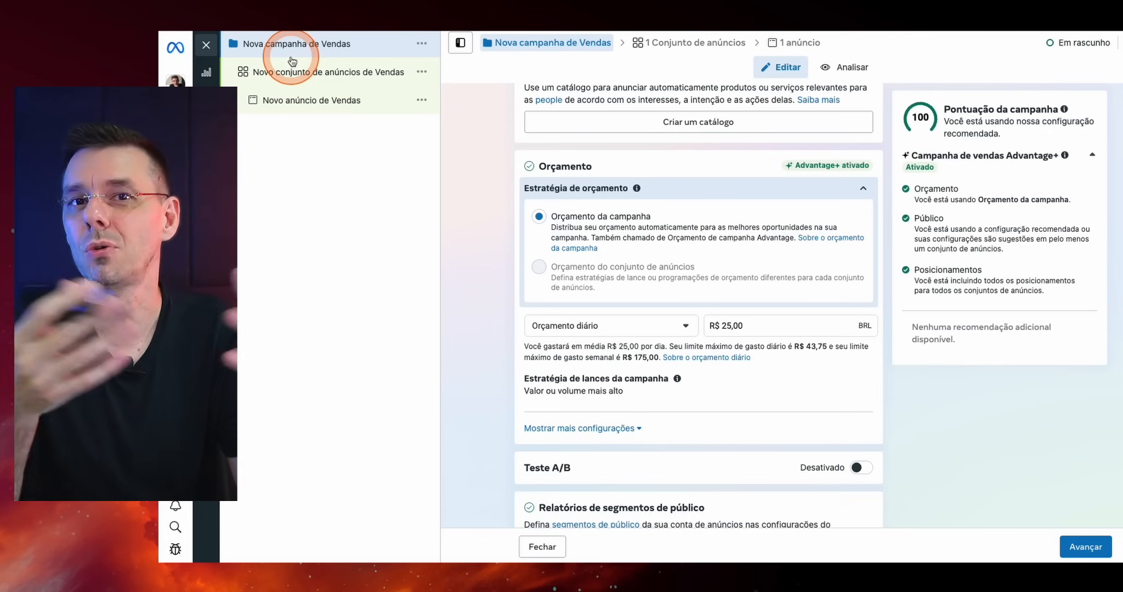
- Duplicate the ad set "Novo conjunto de anúncios de Vendas" within the sales campaign
left_click(421, 77)
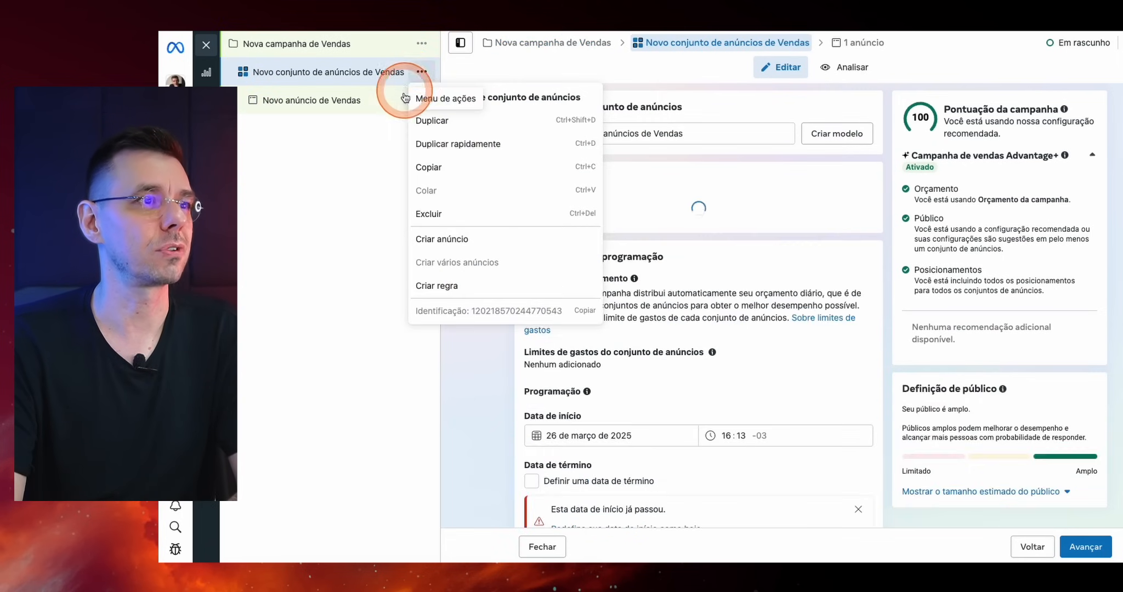
left_click(437, 125)
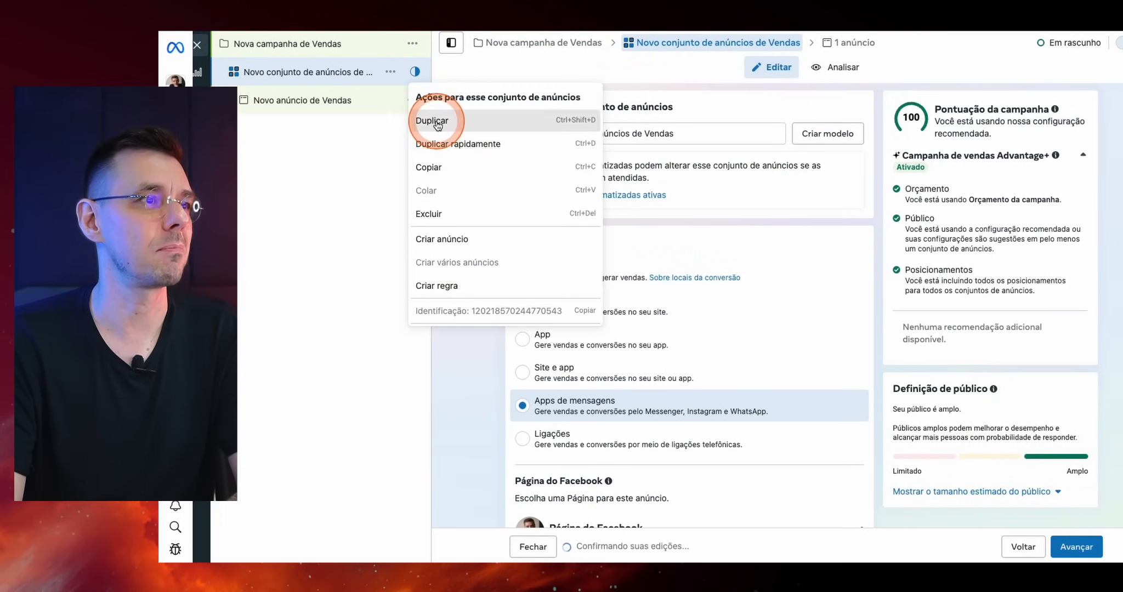
left_click(342, 106)
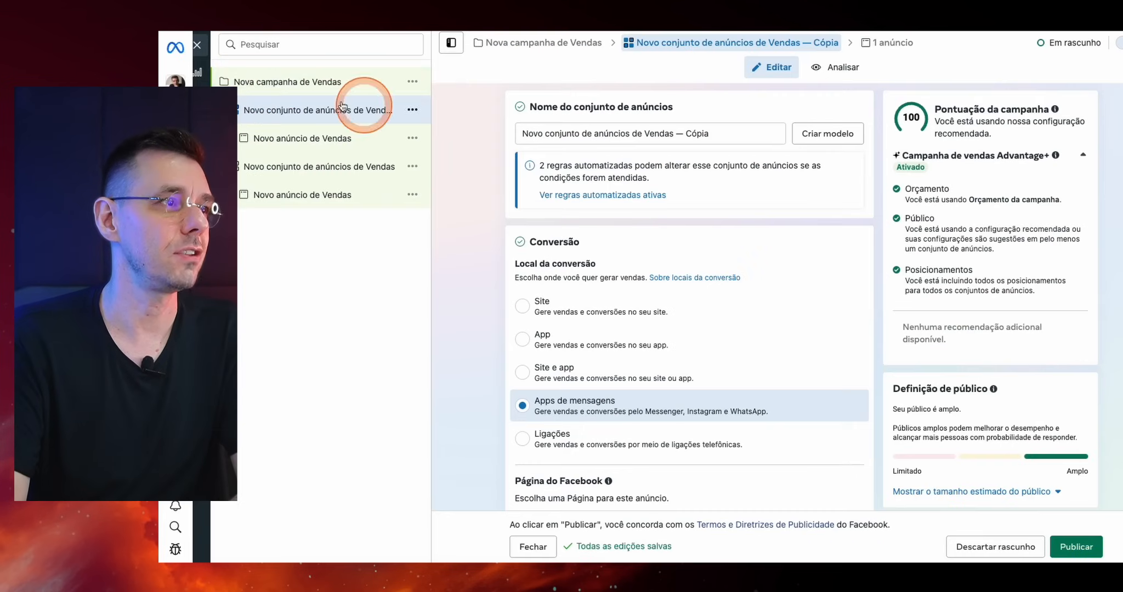
- Try the campaign's budget strategy as "Orçamento do conjunto de anúncios" and return it to "Orçamento da campanha"
left_click(270, 83)
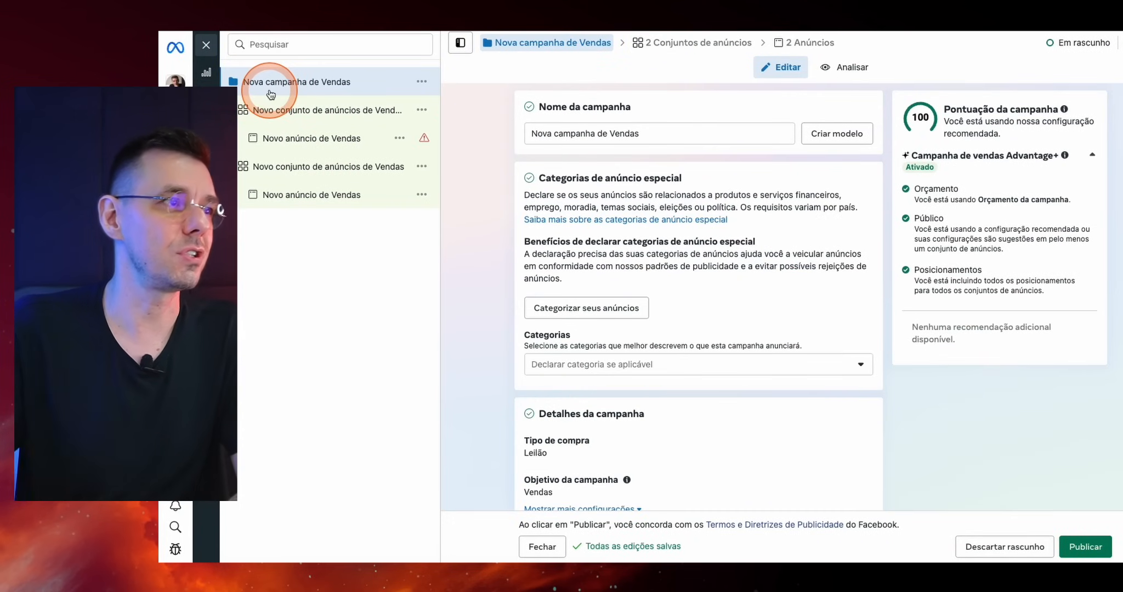
scroll(862, 218, "down", 10)
left_click(864, 221)
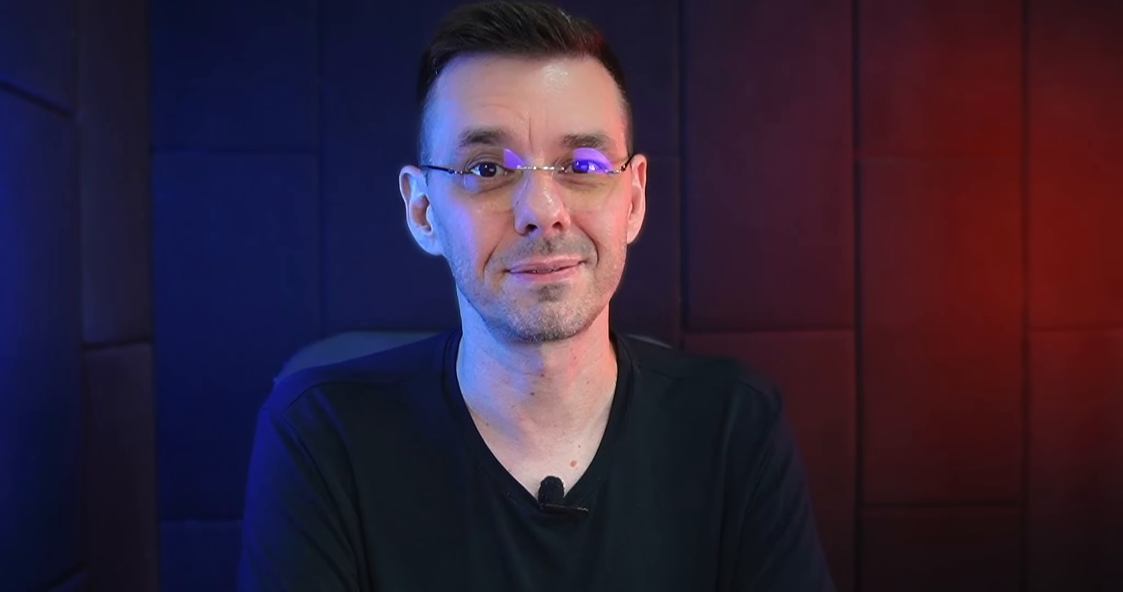
left_click(540, 293)
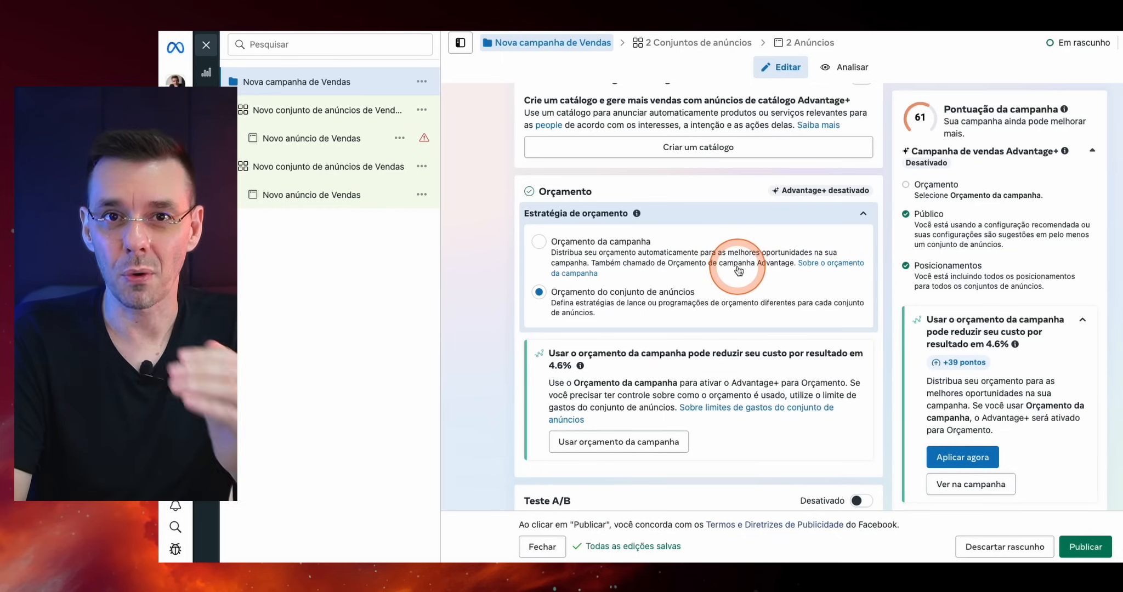
left_click(702, 275)
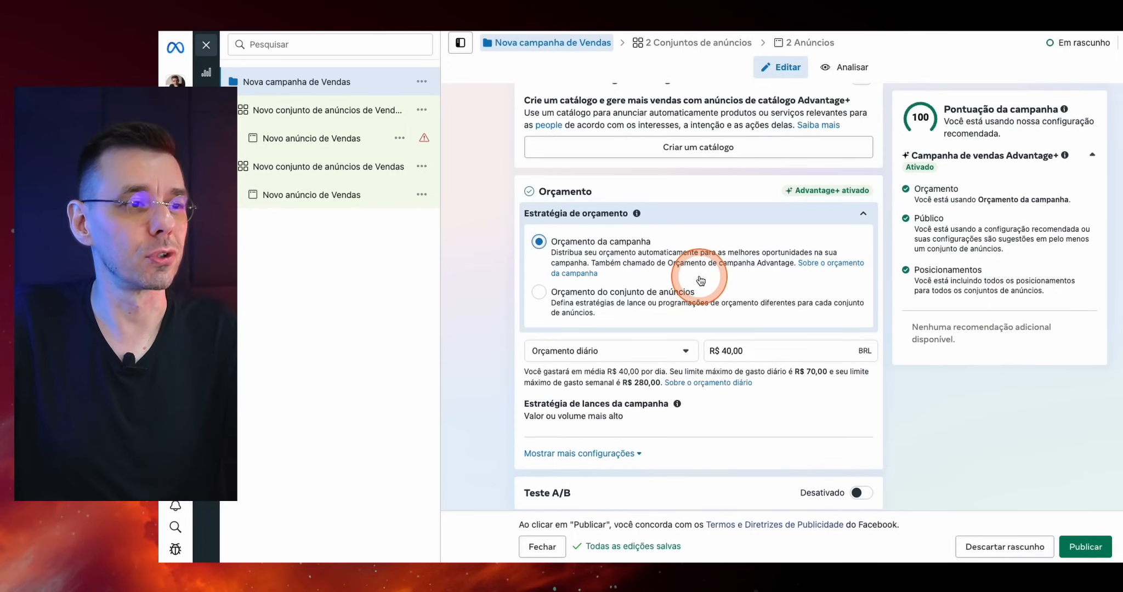
scroll(700, 281, "down", 3)
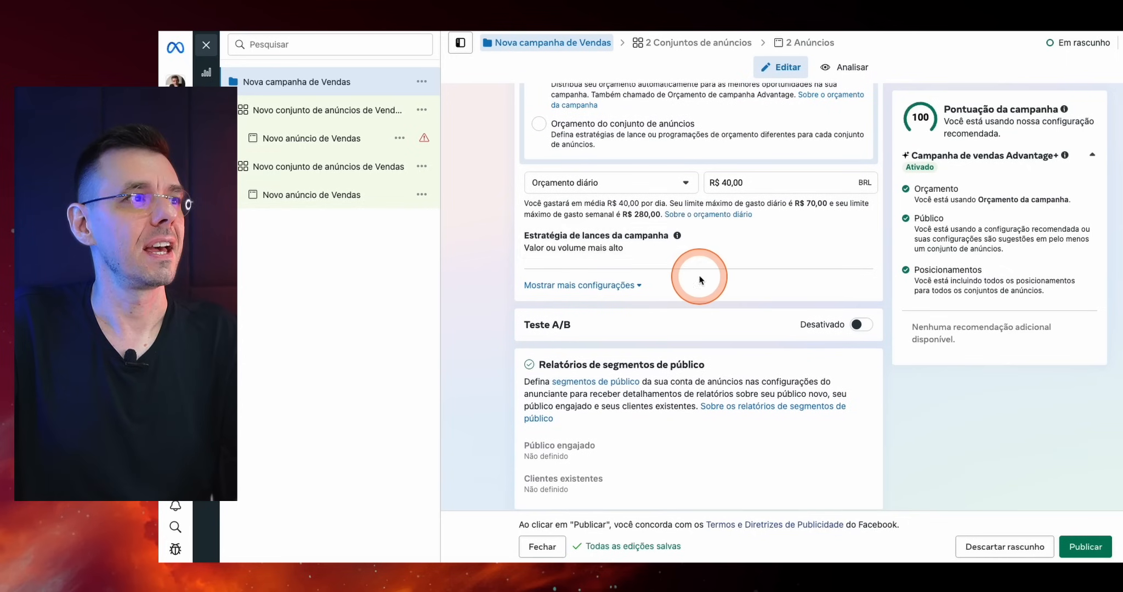
- Set the conversion location of the duplicated ad set to "Site"
left_click(310, 115)
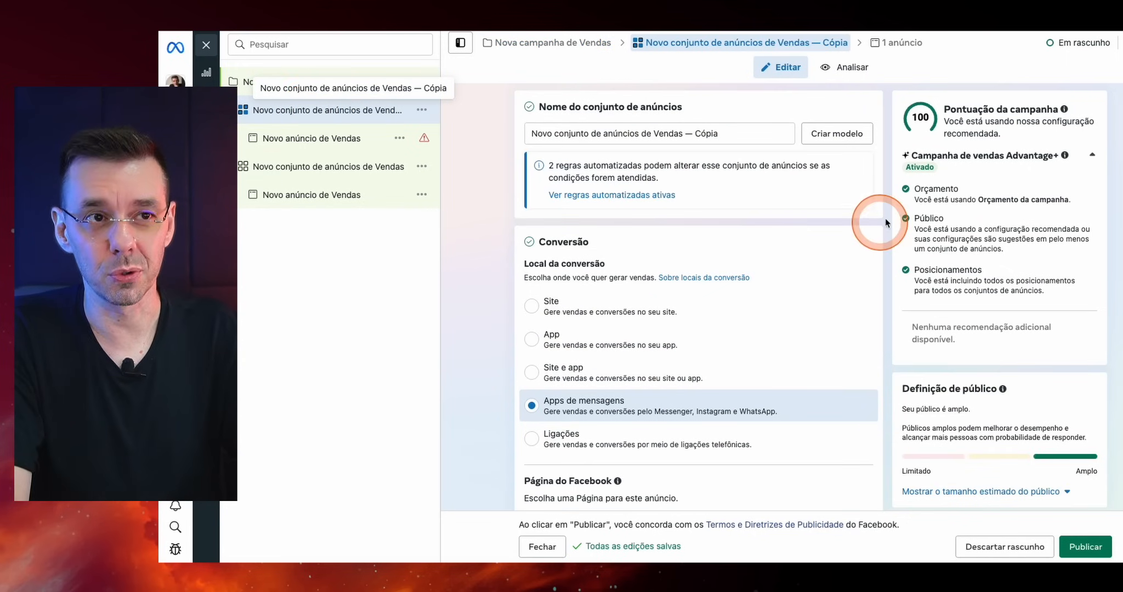
scroll(562, 321, "down", 2)
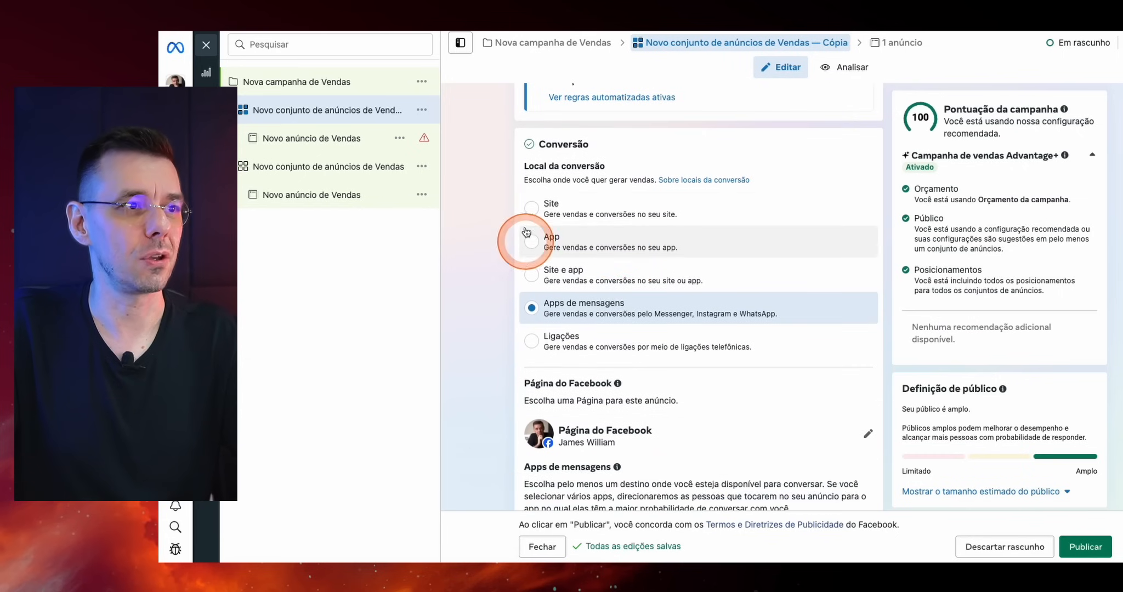
left_click(546, 213)
scroll(638, 315, "down", 8)
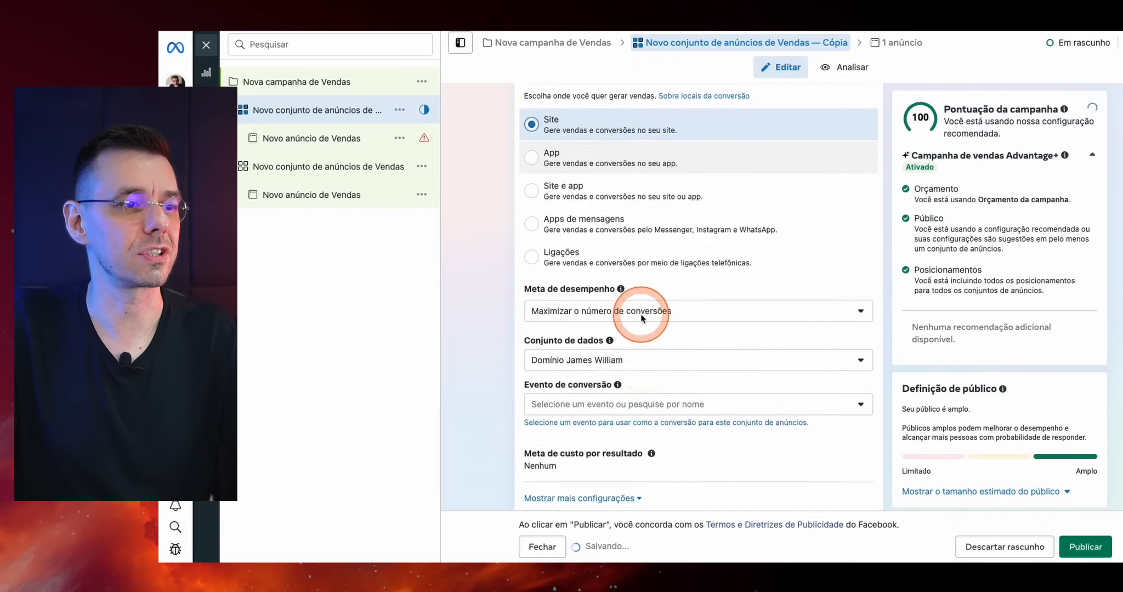
- Examine the duplicated ad set's budget, schedule and audience sections alongside the Advantage+ sales campaign criteria
scroll(641, 318, "down", 6)
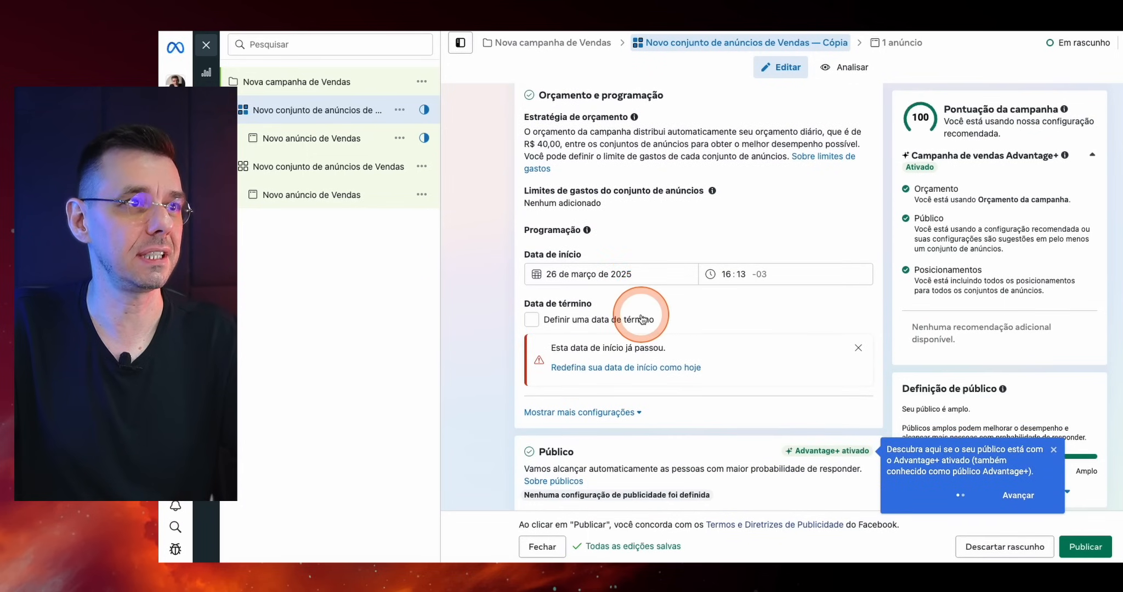
scroll(642, 319, "down", 1)
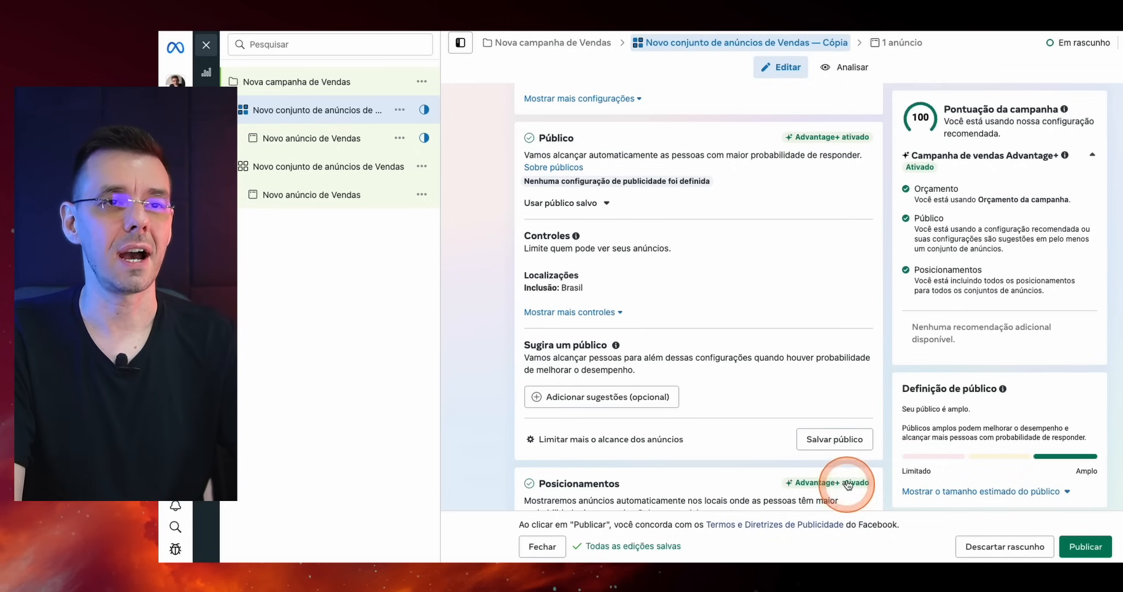
left_click(1091, 155)
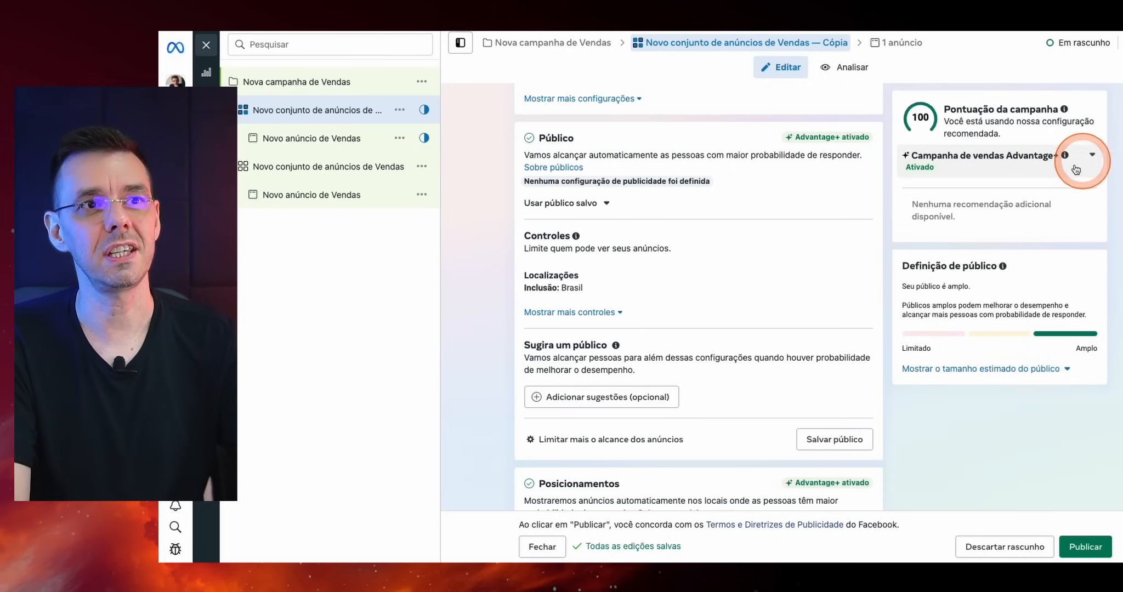
left_click(1091, 156)
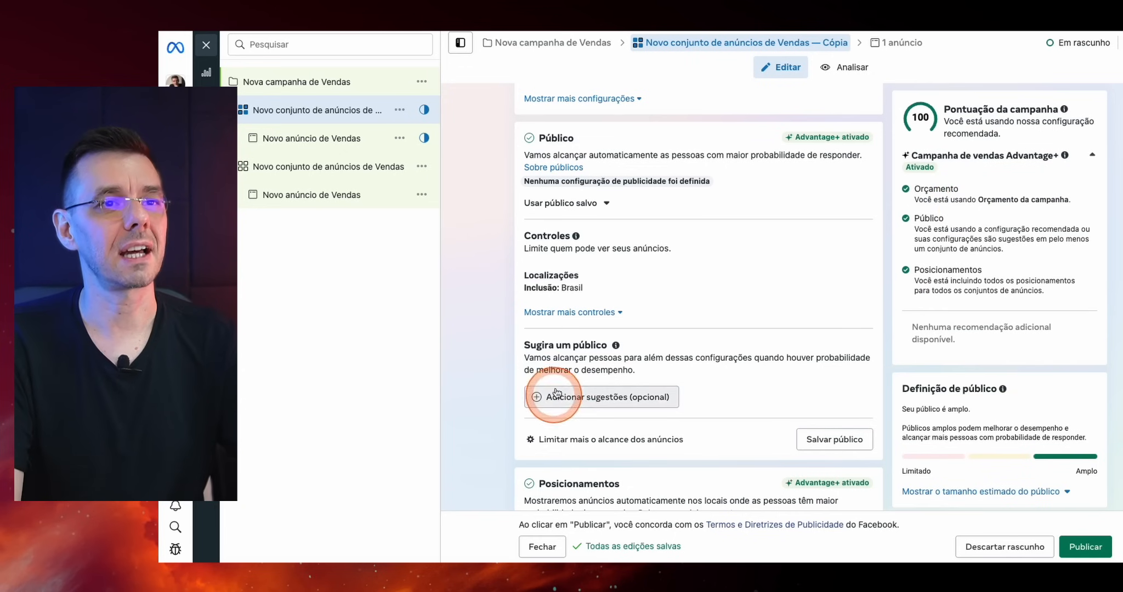
left_click_drag(913, 189, 951, 188)
scroll(607, 247, "down", 1)
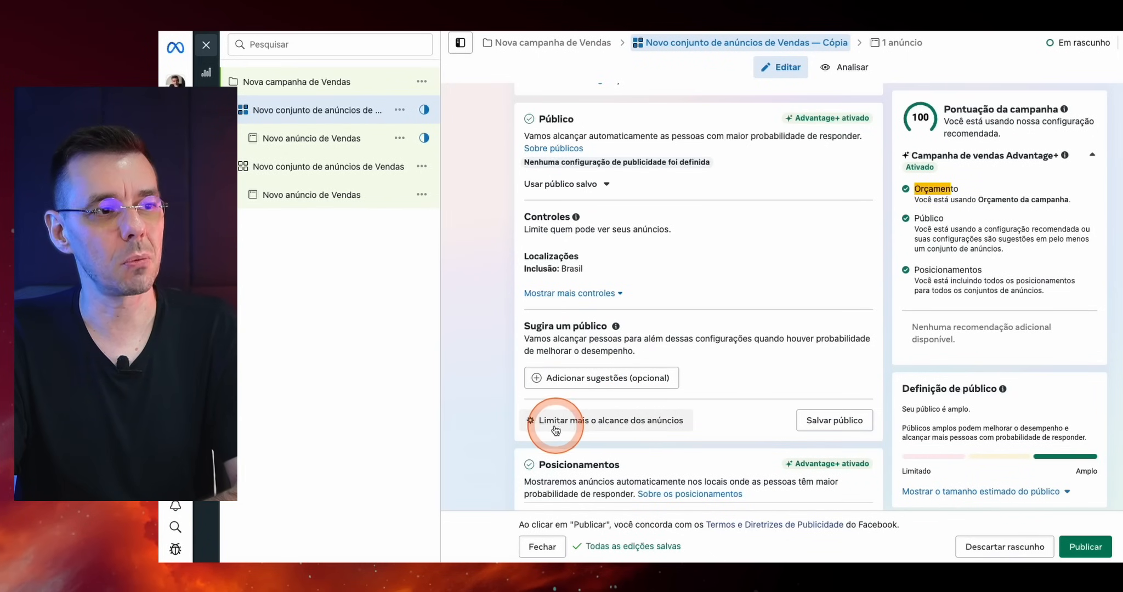
- Switch the audience configuration to further limit the ads' reach, and open the location settings
left_click(646, 422)
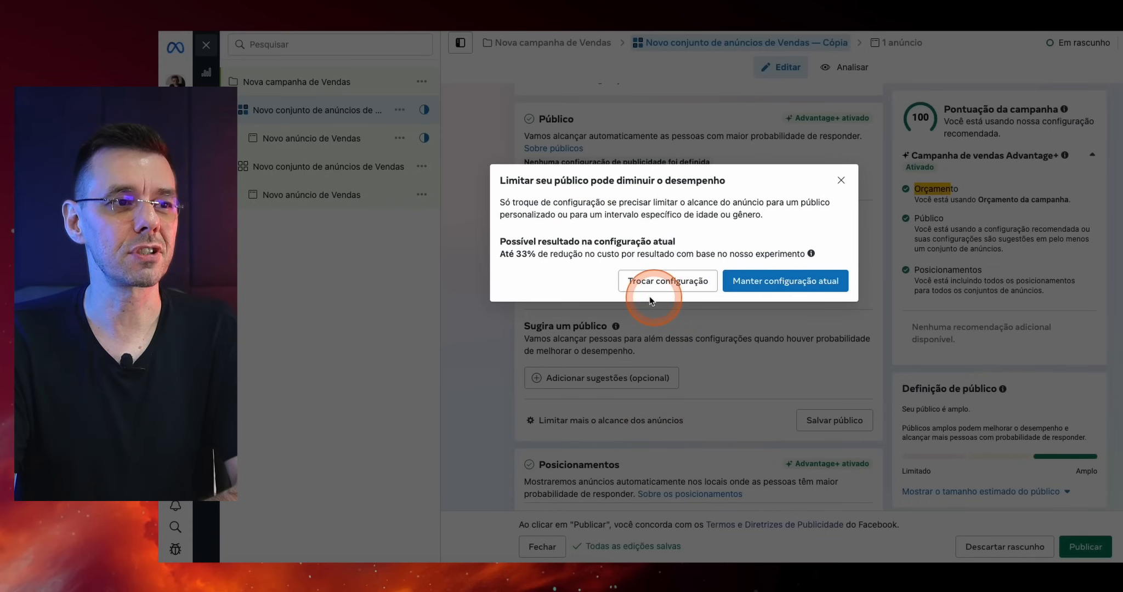
left_click(664, 285)
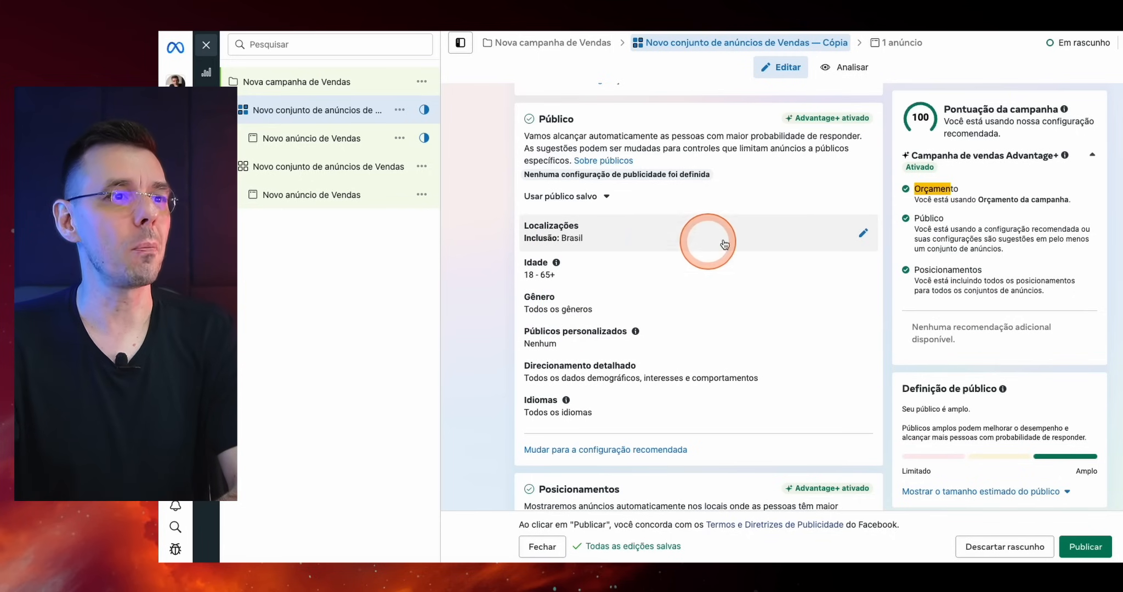
left_click(863, 233)
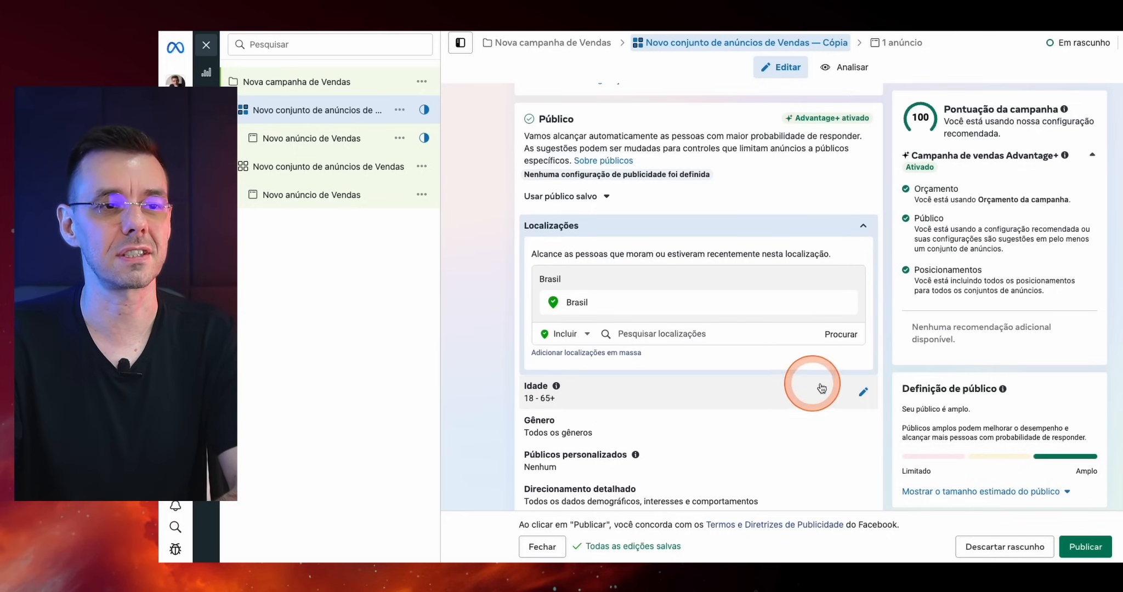
- Set the maximum age of the duplicated ad set's audience to 50
left_click(863, 391)
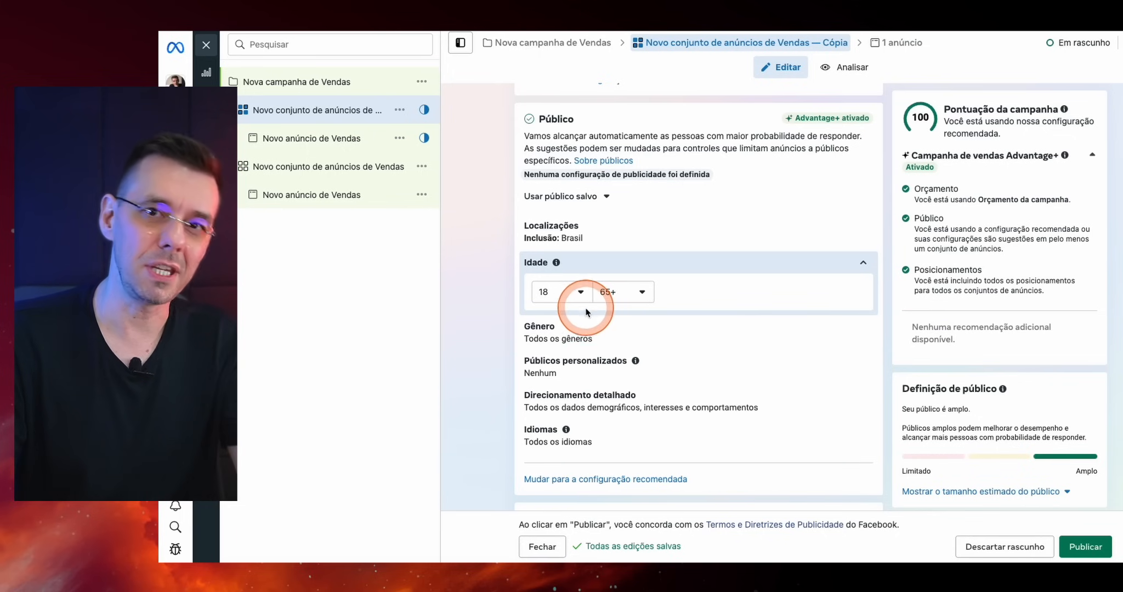
left_click(652, 294)
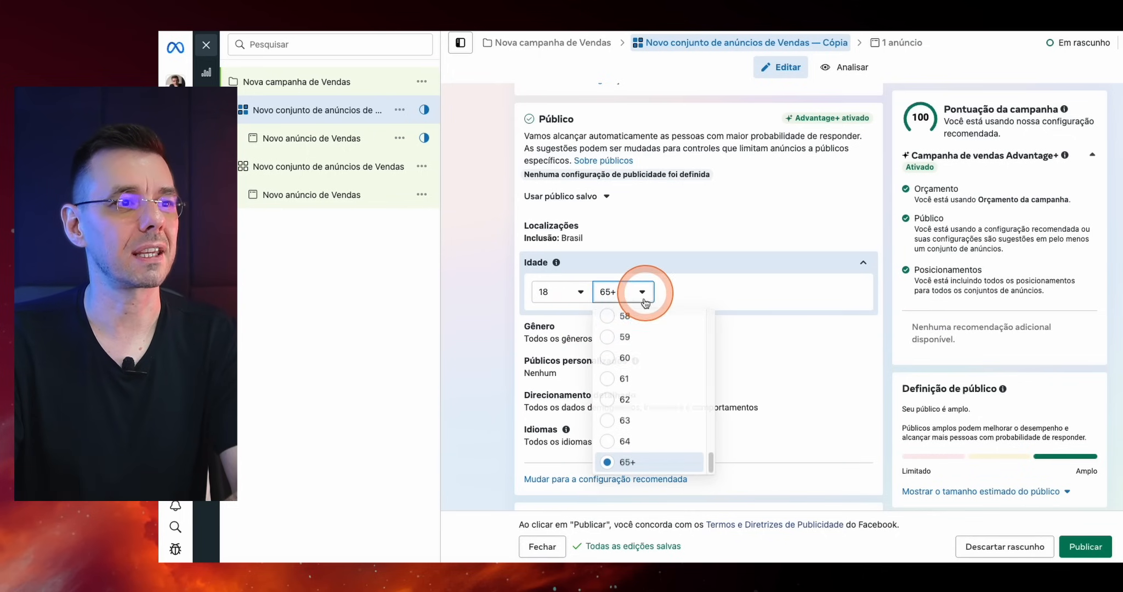
left_click_drag(711, 463, 704, 438)
left_click(610, 327)
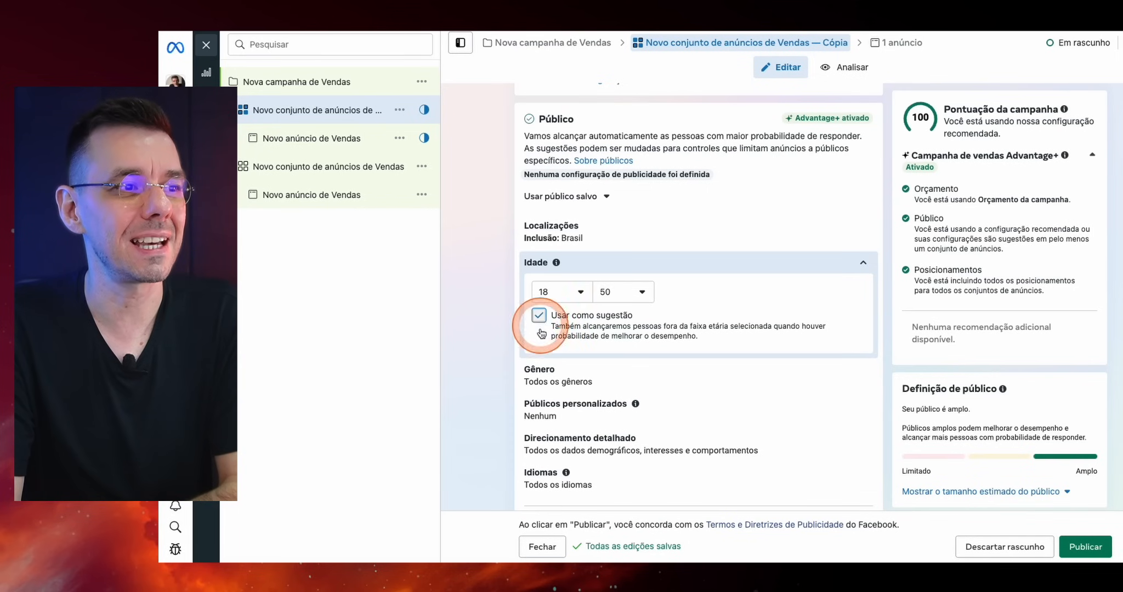
- Turn the age range's "Usar como sugestão" option off and back on, and close the age settings
left_click(539, 317)
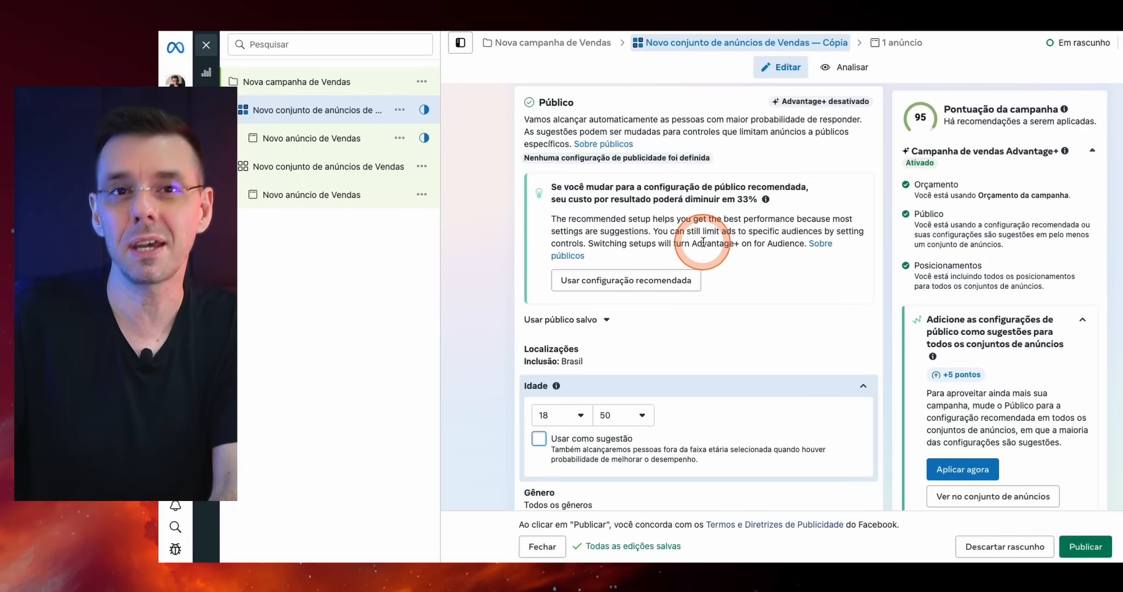
scroll(705, 296, "down", 2)
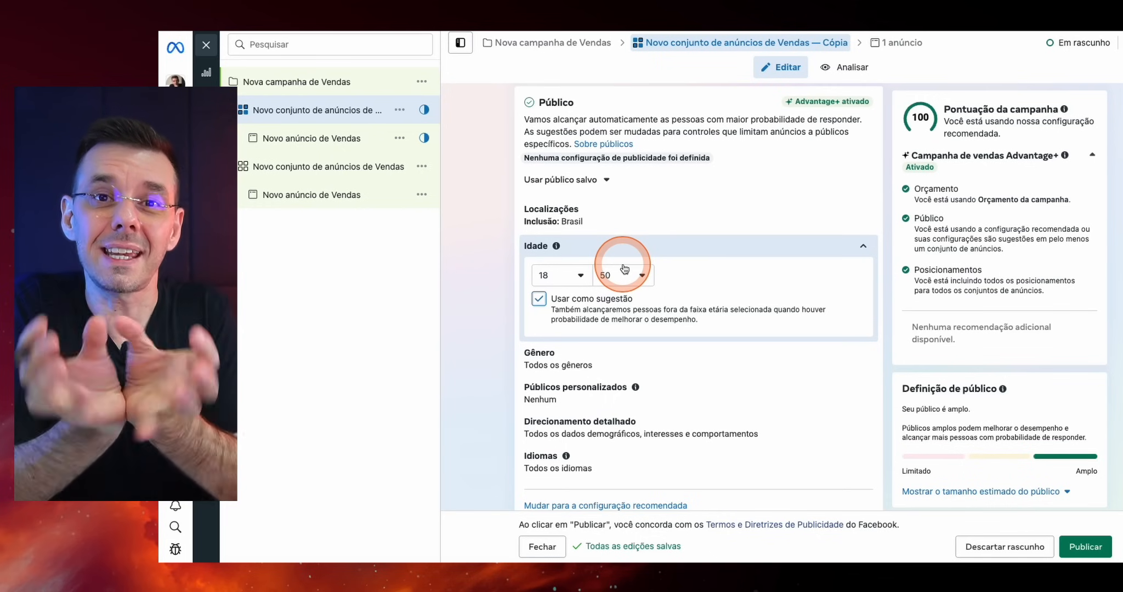
left_click(865, 250)
- Set the audience's gender to "Mulheres", trying "Homens" first
left_click(848, 283)
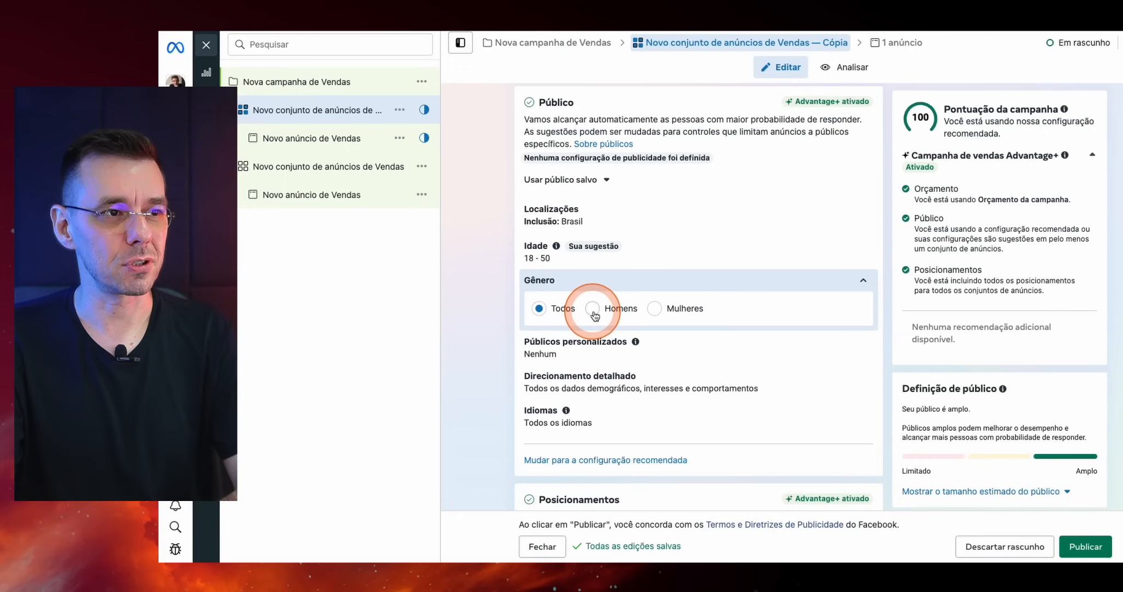
left_click(593, 309)
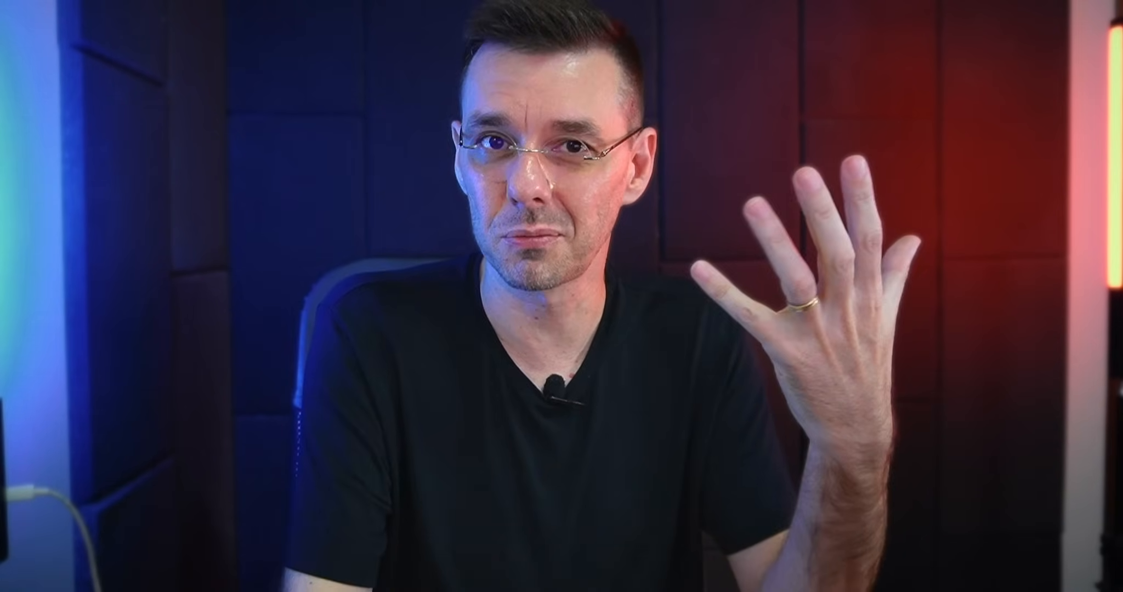
left_click(652, 310)
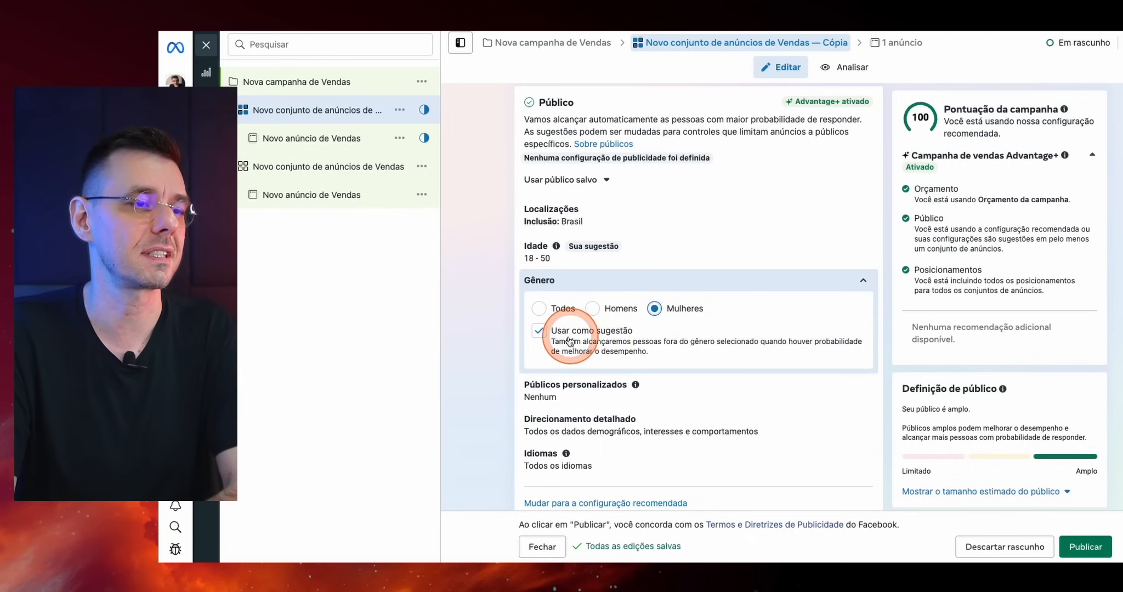
- Turn the gender's "Usar como sugestão" option off and back on, and close the gender settings
left_click(541, 332)
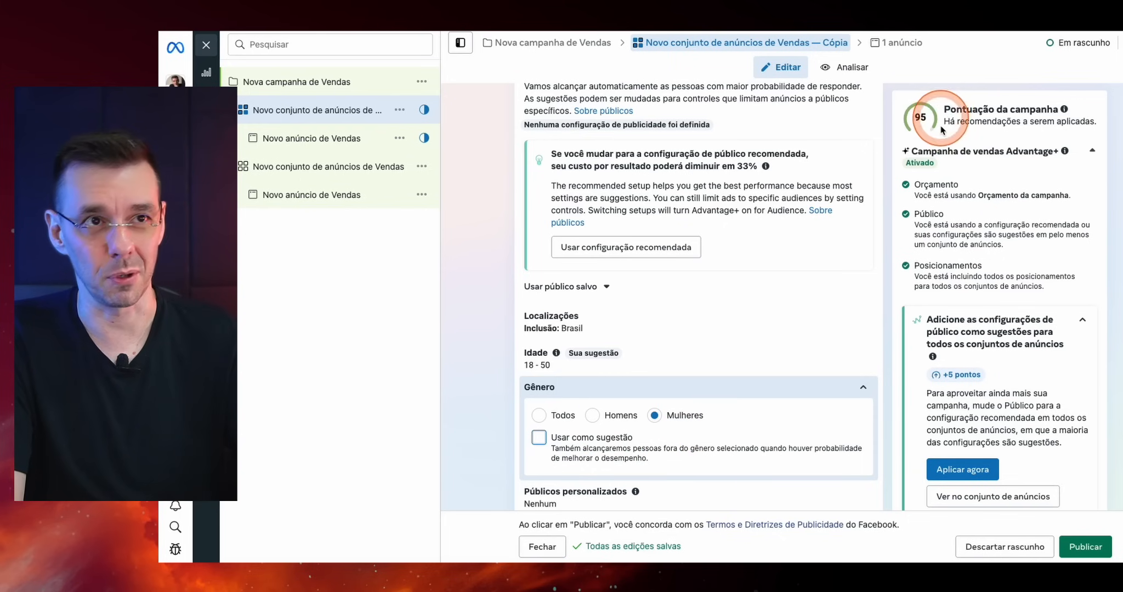
left_click(540, 438)
left_click(864, 249)
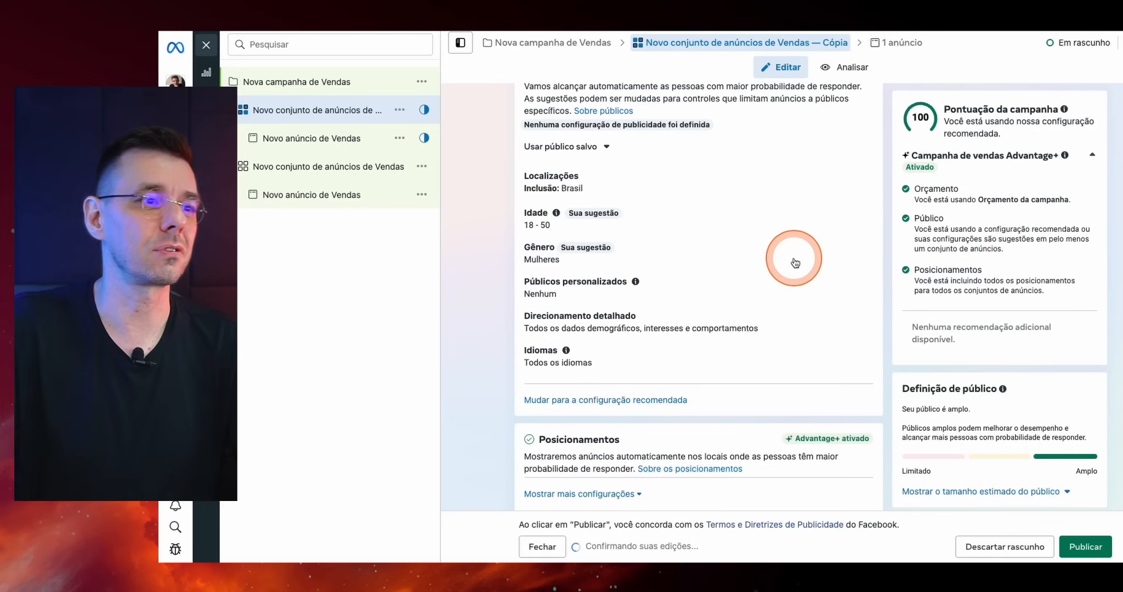
- Search the duplicated ad set's detailed targeting for "pol" and include the interest "Politics (politics)"
scroll(740, 288, "down", 1)
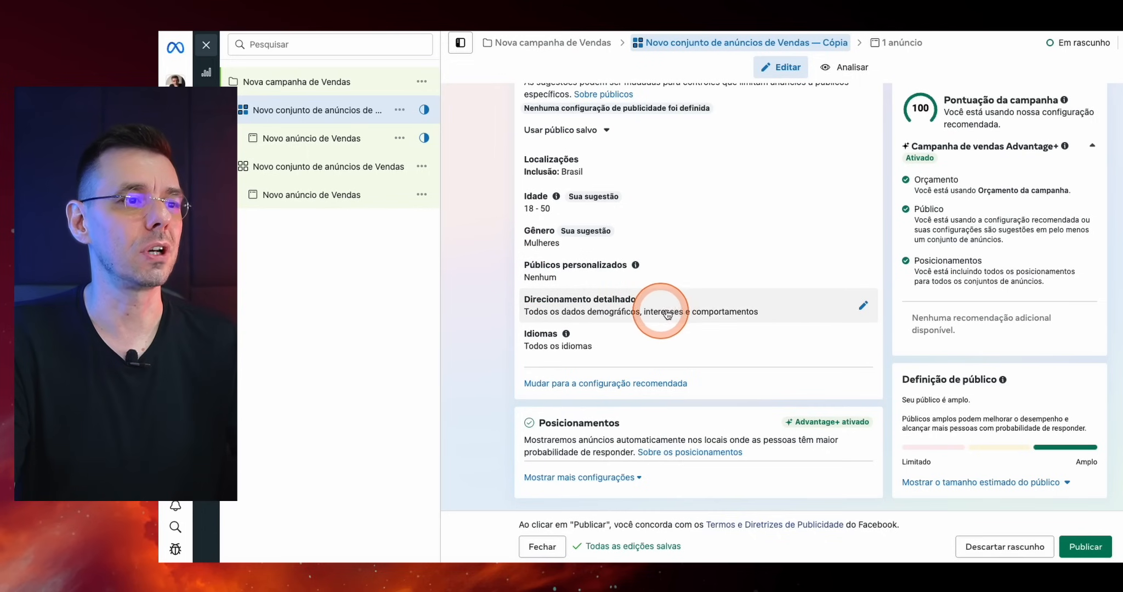
left_click(864, 307)
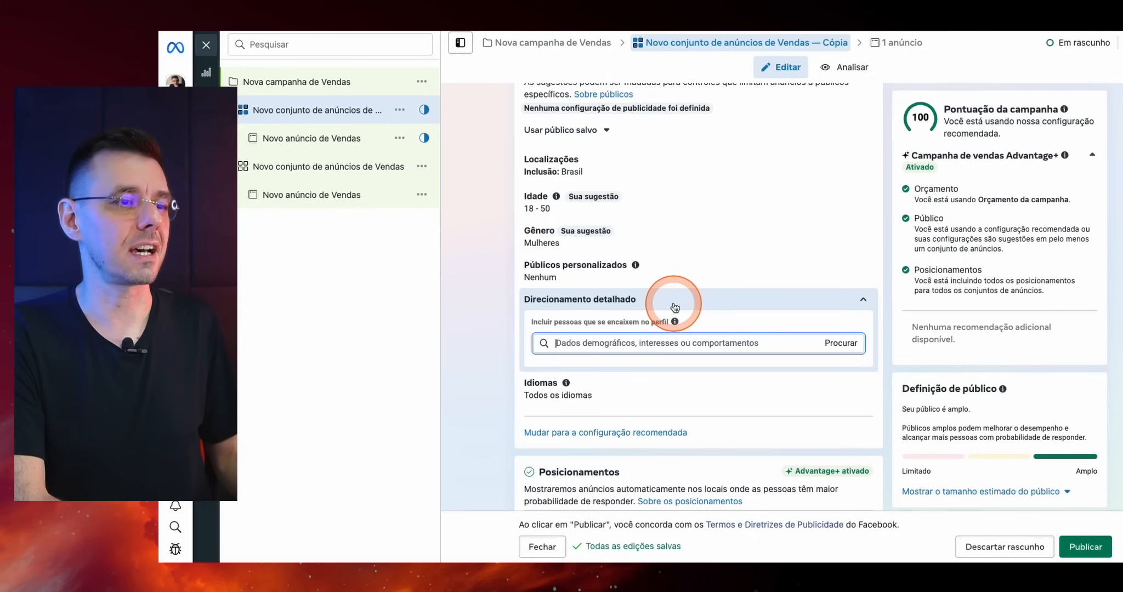
type("pol")
left_click(548, 379)
mouse_move(594, 199)
left_click(571, 233)
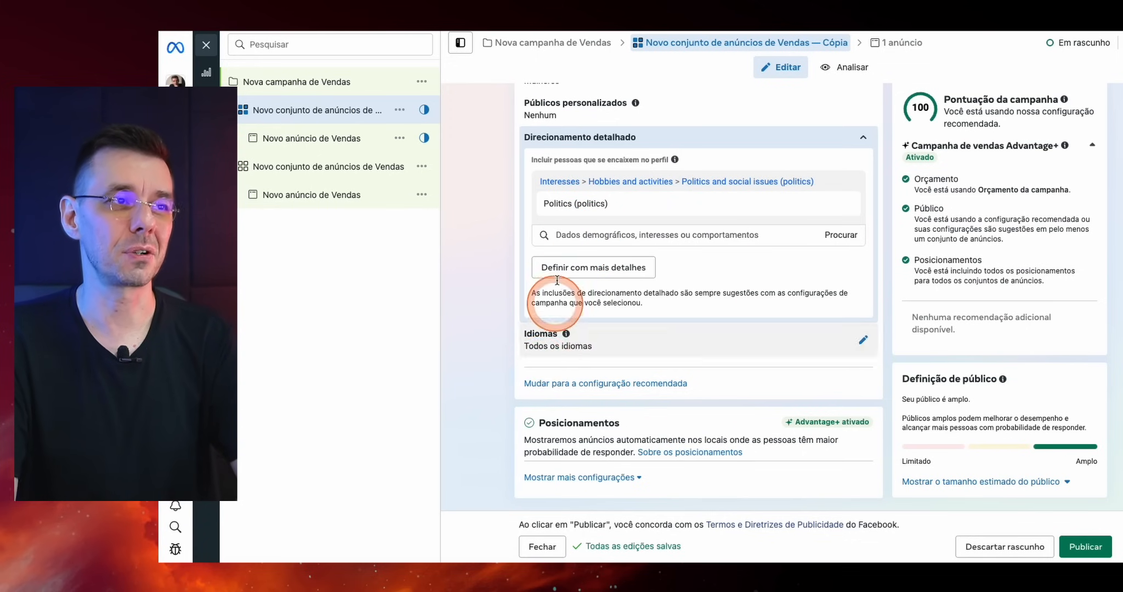
mouse_move(676, 163)
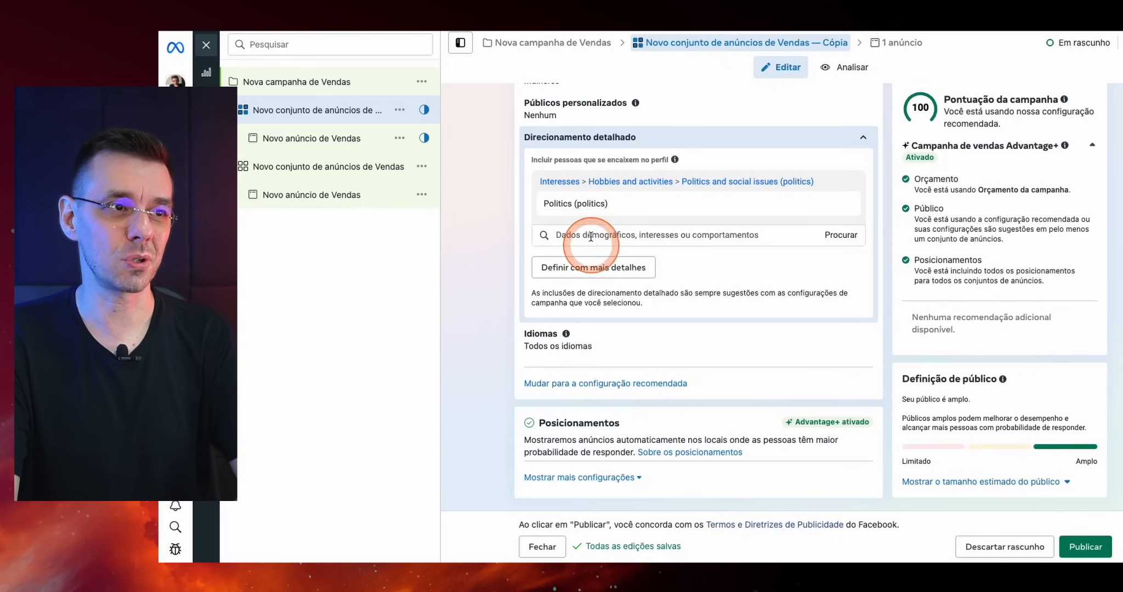
left_click(577, 235)
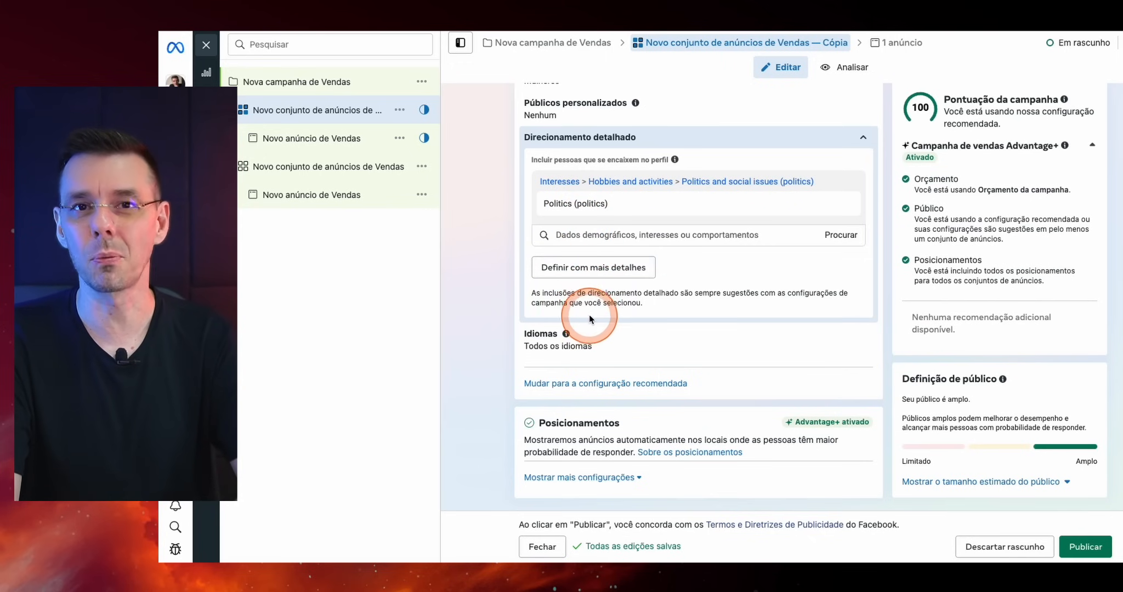
scroll(582, 270, "up", 2)
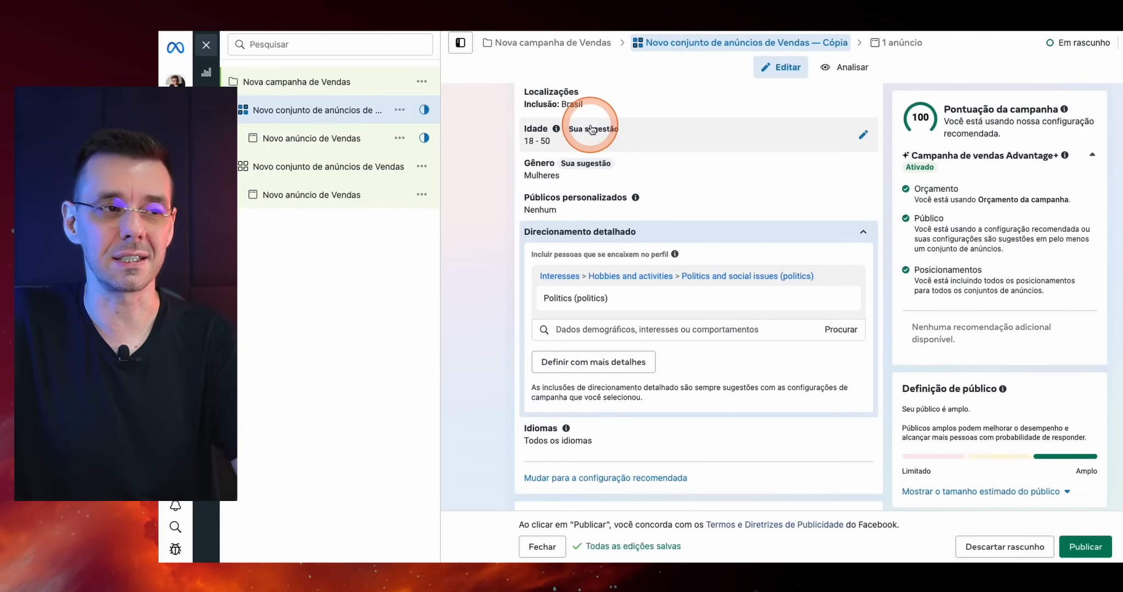
mouse_move(632, 309)
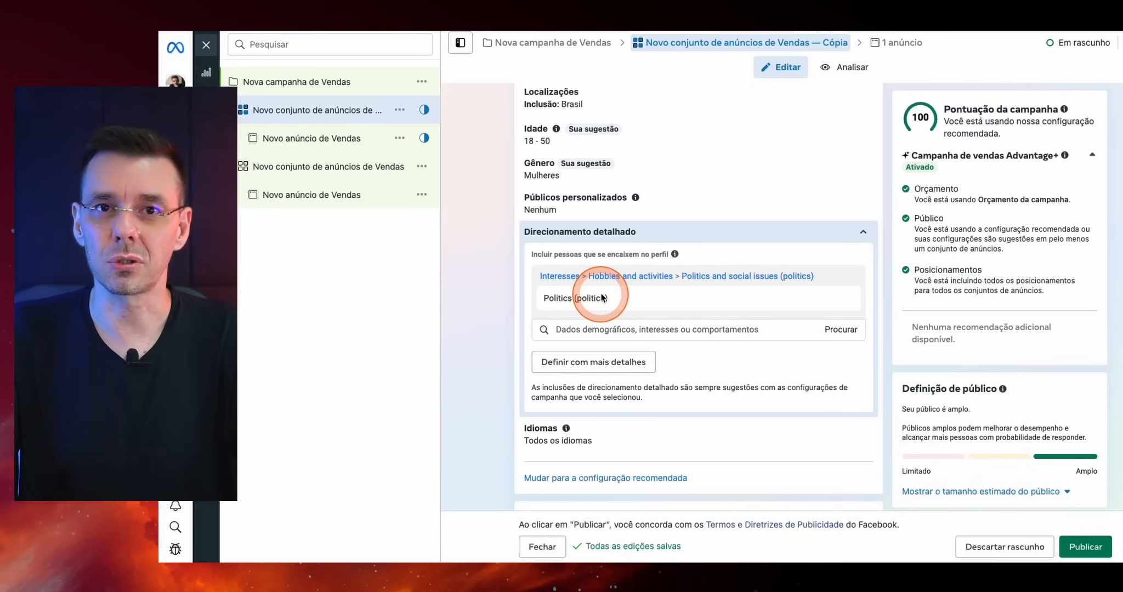
- Show the additional placement settings, open "Controles de posicionamento" and exclude "Apps e sites" from the duplicated ad set's placements
scroll(658, 431, "down", 2)
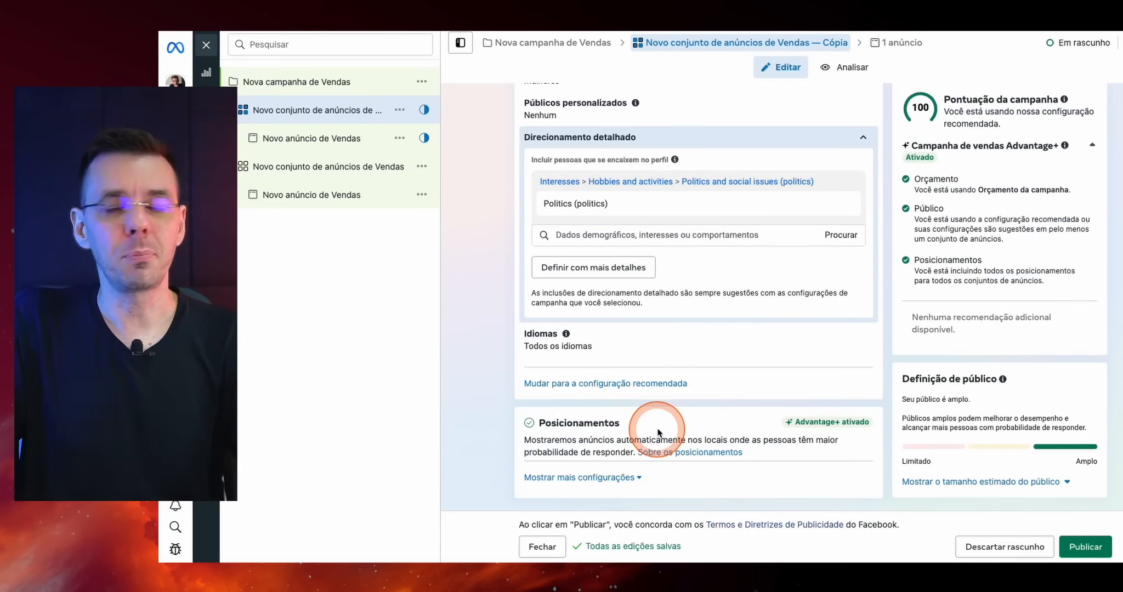
left_click(623, 478)
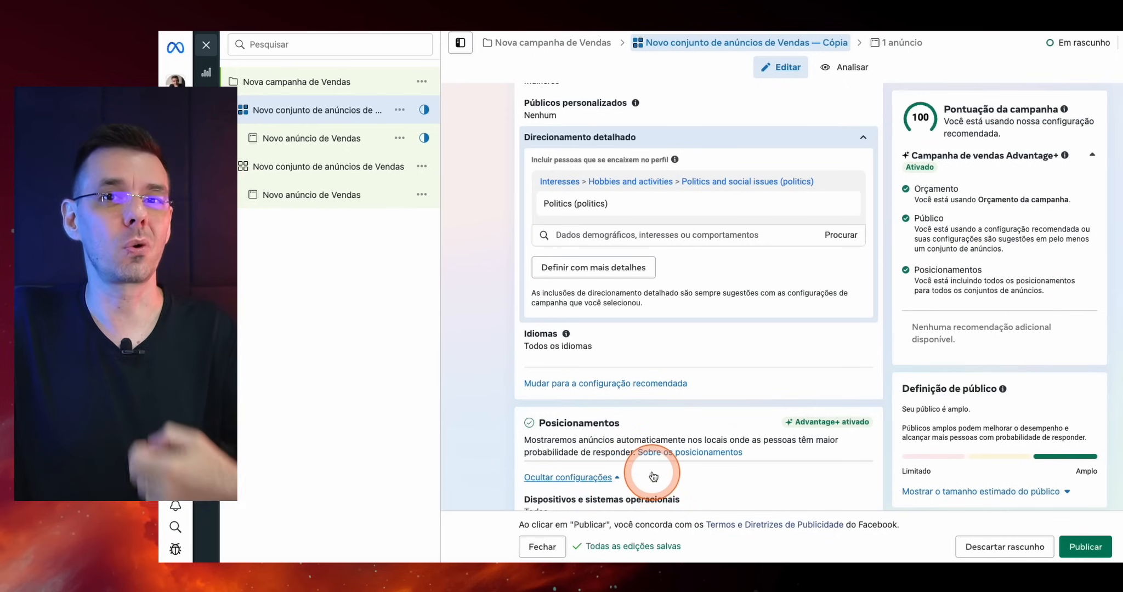
scroll(653, 476, "down", 3)
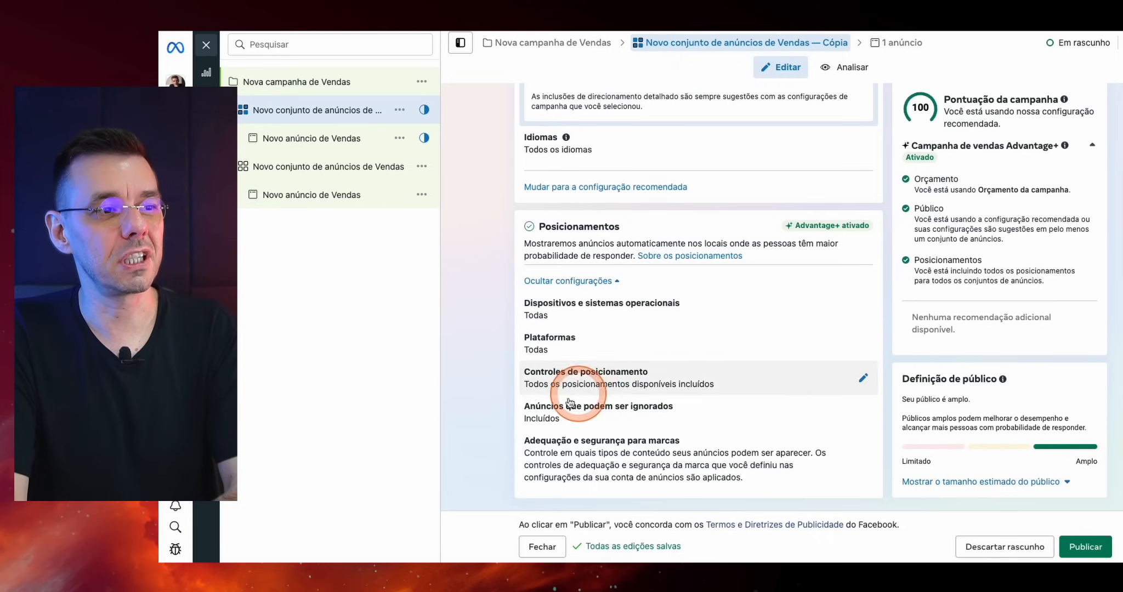
left_click_drag(528, 379, 709, 366)
scroll(785, 359, "down", 2)
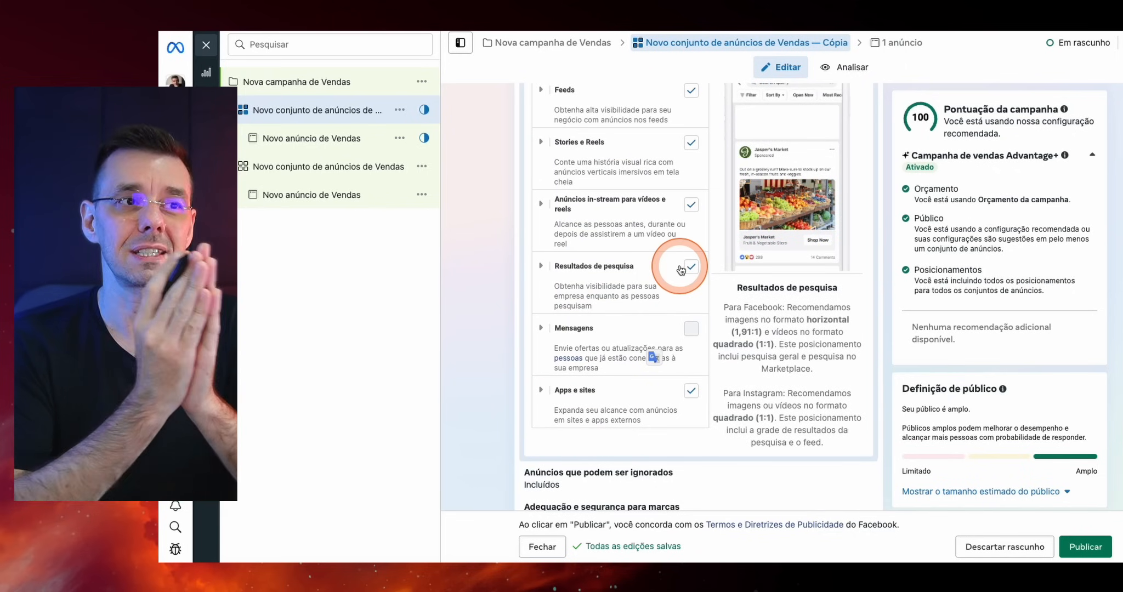
scroll(687, 258, "up", 1)
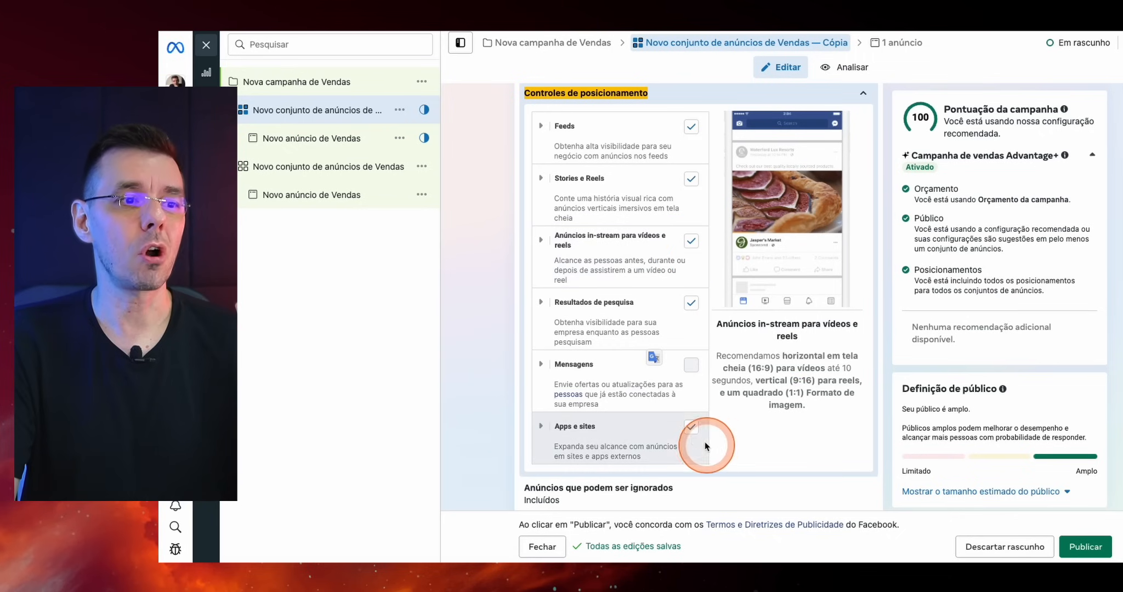
left_click(687, 450)
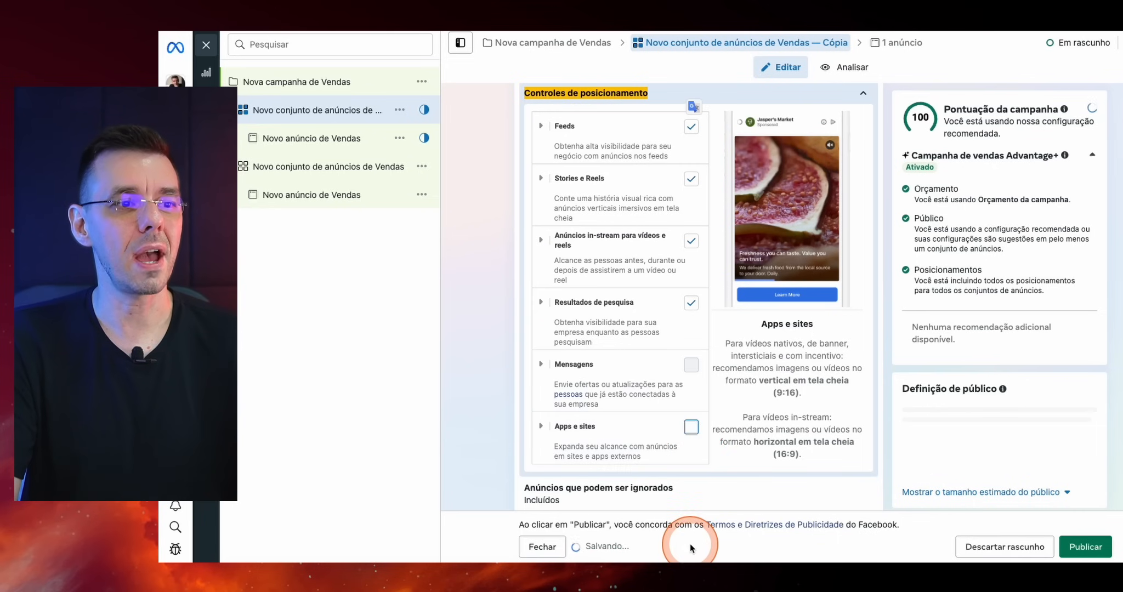
scroll(680, 390, "down", 3)
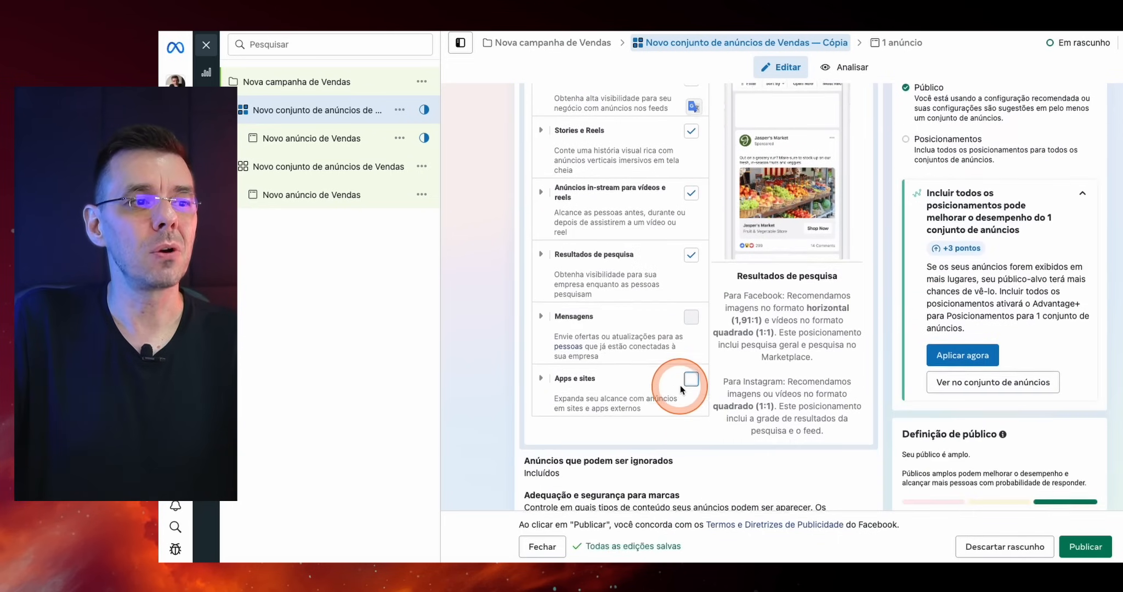